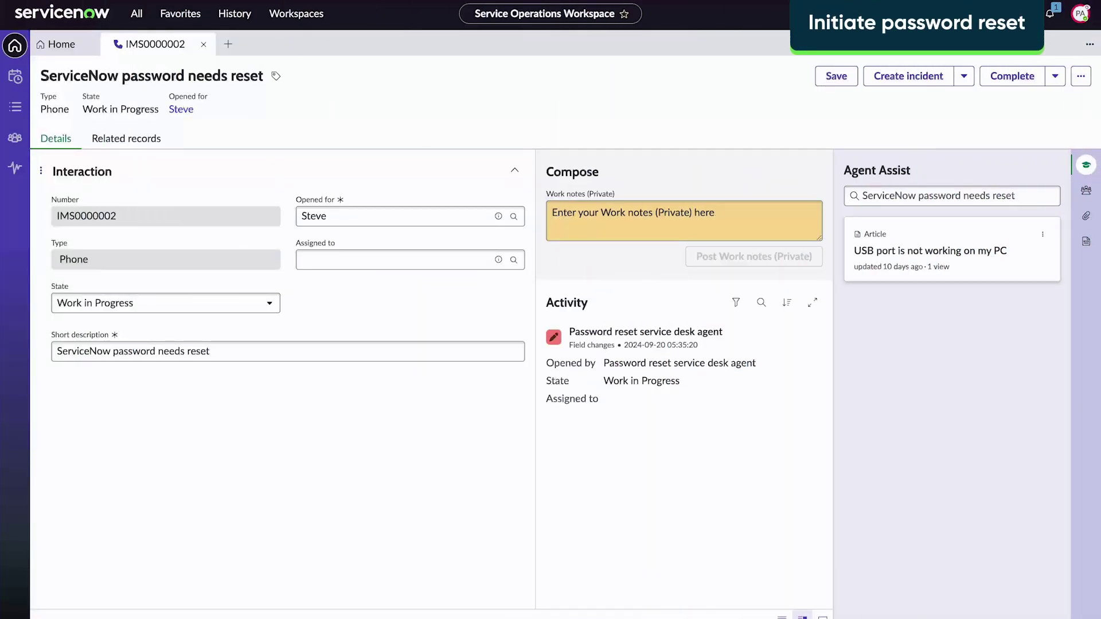
Assign the interaction to 'Password reset service desk agent' and launch an assisted password reset
{"action": "left_click", "coordinate": [384, 258]}
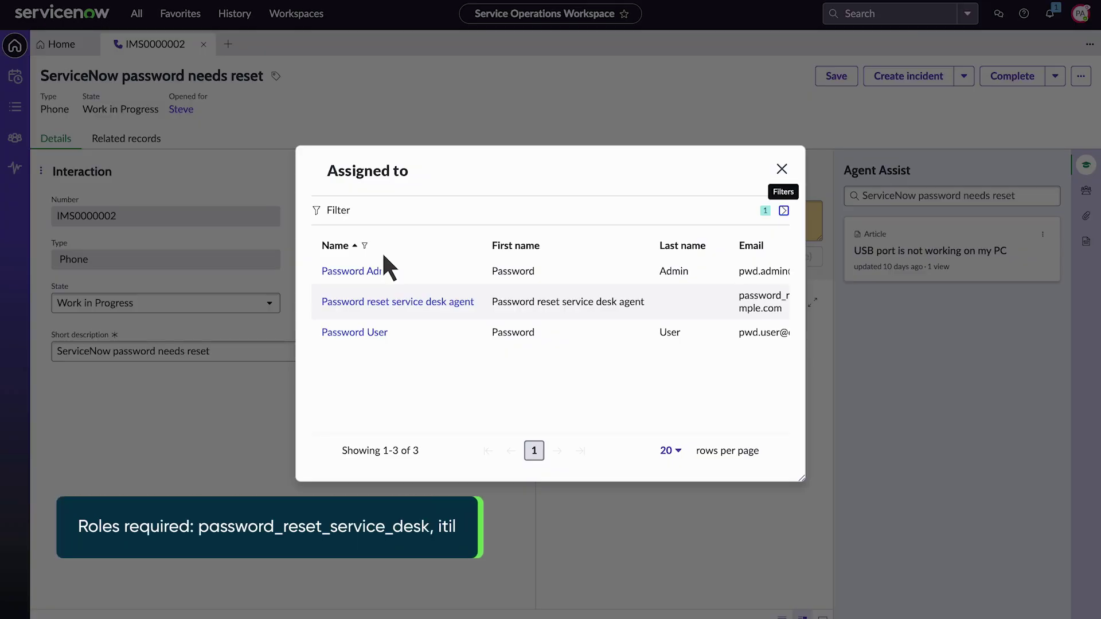
{"action": "left_click", "coordinate": [383, 300]}
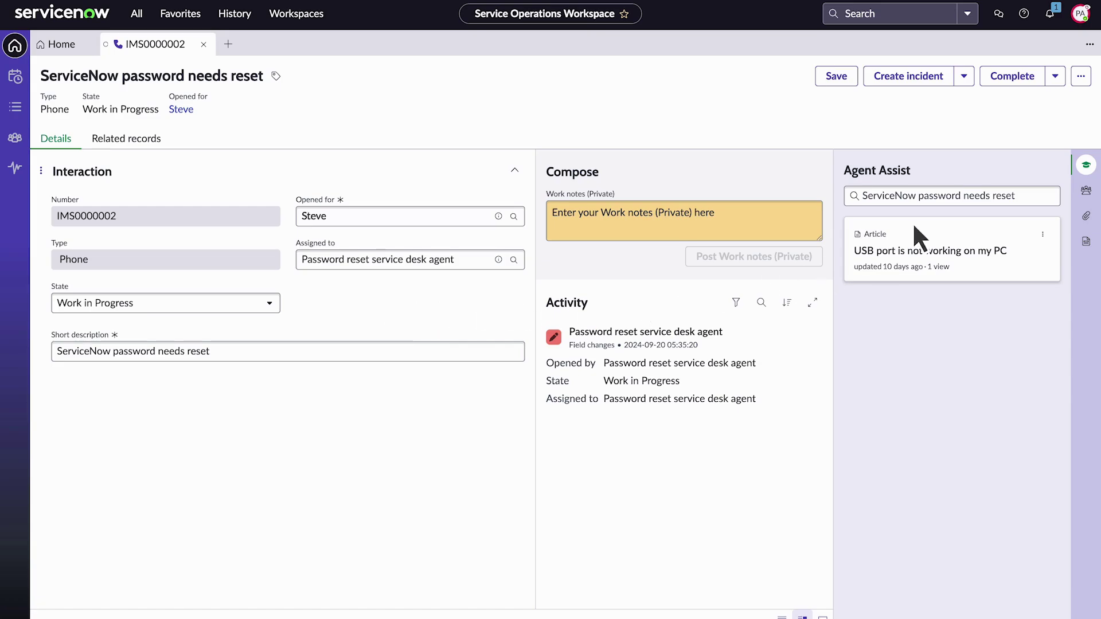
{"action": "left_click", "coordinate": [1080, 75]}
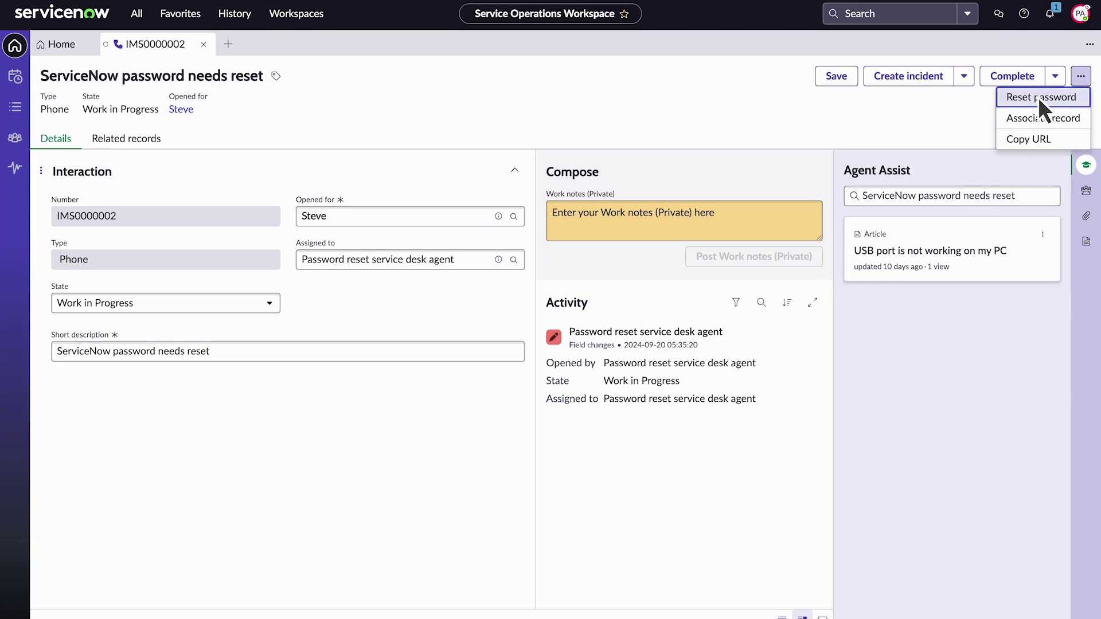
{"action": "left_click", "coordinate": [1040, 98]}
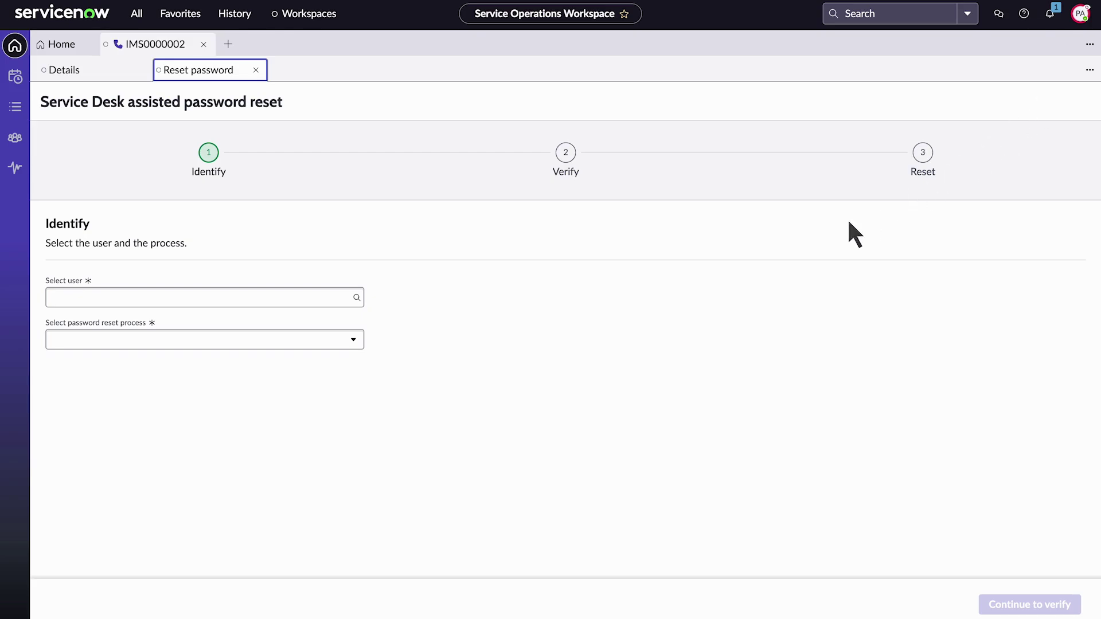
Look up and select the caller, choose 'Service-Desk Password Reset for Local ServiceNow', and continue to Verify
{"action": "left_click", "coordinate": [61, 298]}
{"action": "type", "text": "Steve"}
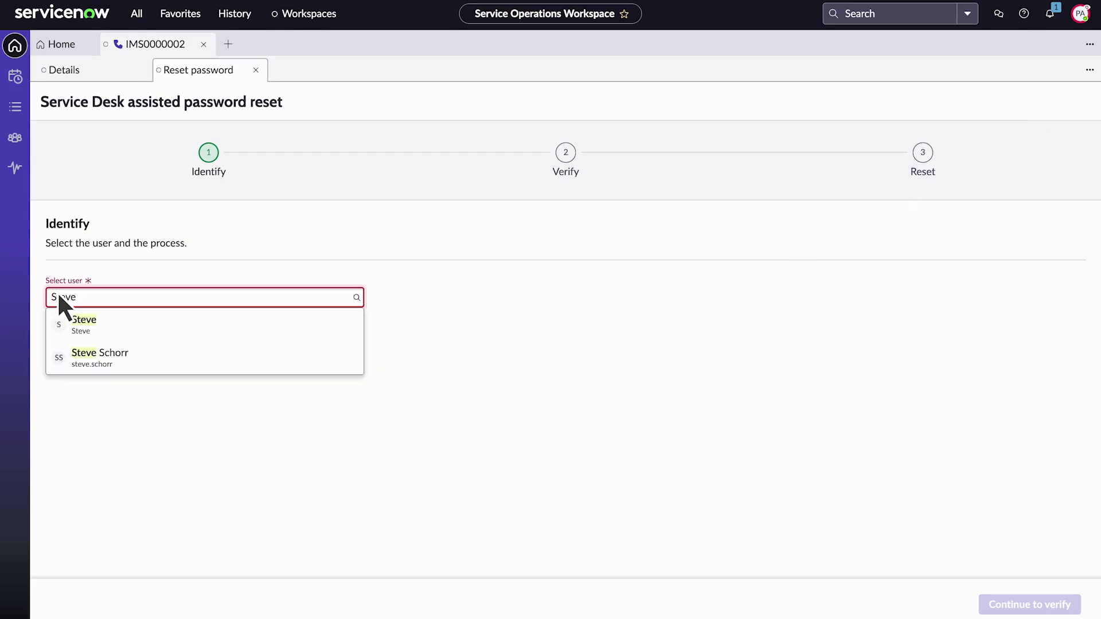
{"action": "left_click", "coordinate": [89, 321]}
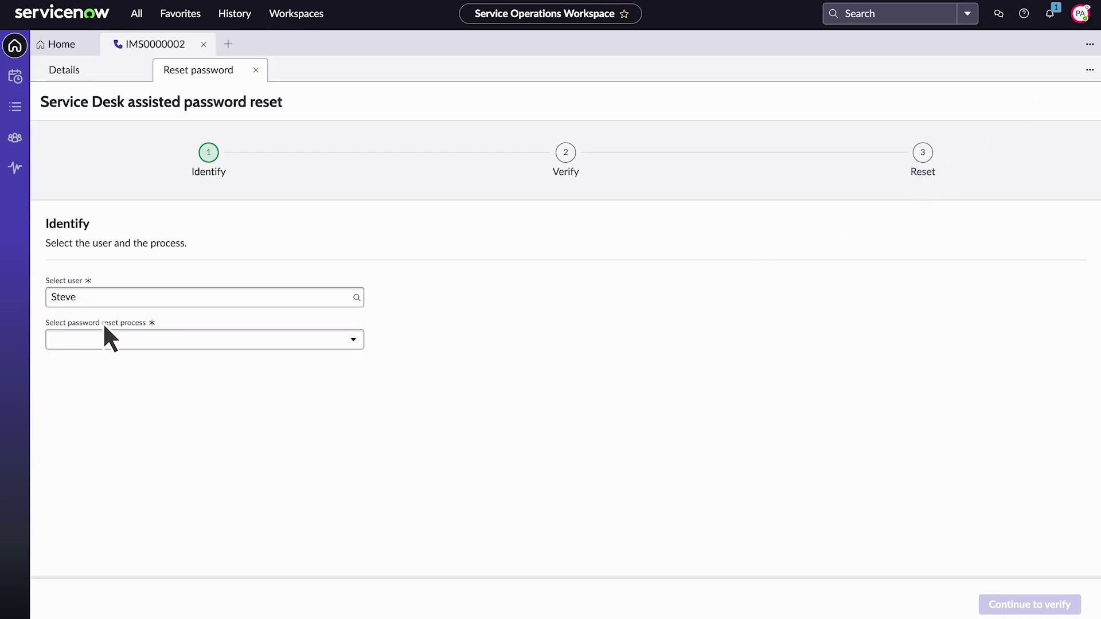
{"action": "left_click", "coordinate": [350, 340]}
{"action": "left_click", "coordinate": [178, 361]}
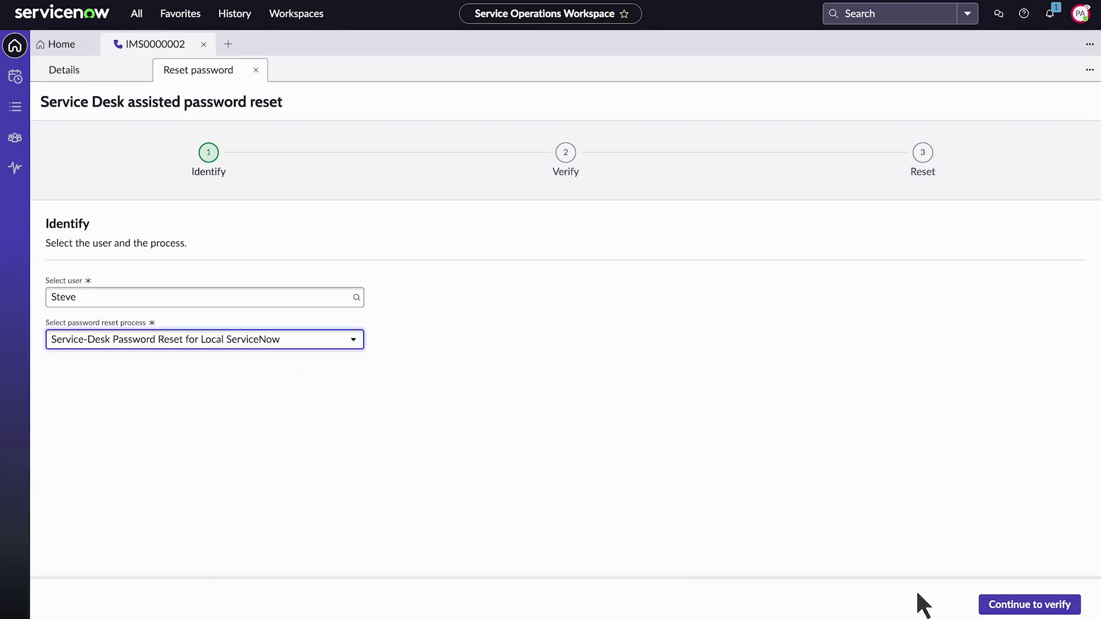
{"action": "left_click", "coordinate": [997, 602]}
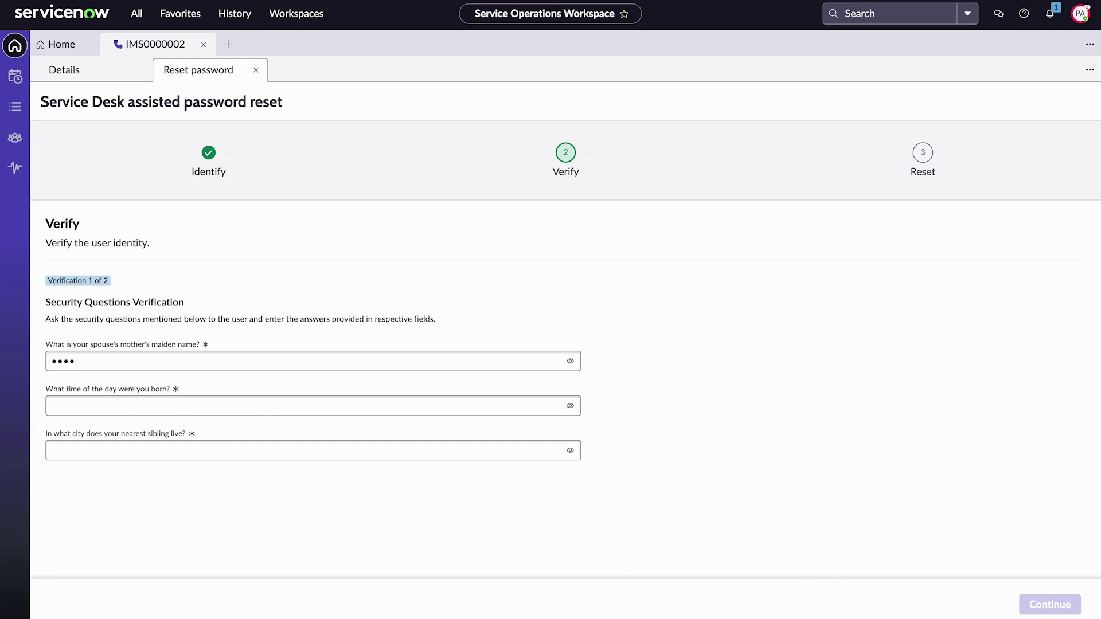
Enter the caller's answers to the birth-time and sibling-city security questions and submit them
{"action": "left_click", "coordinate": [59, 405]}
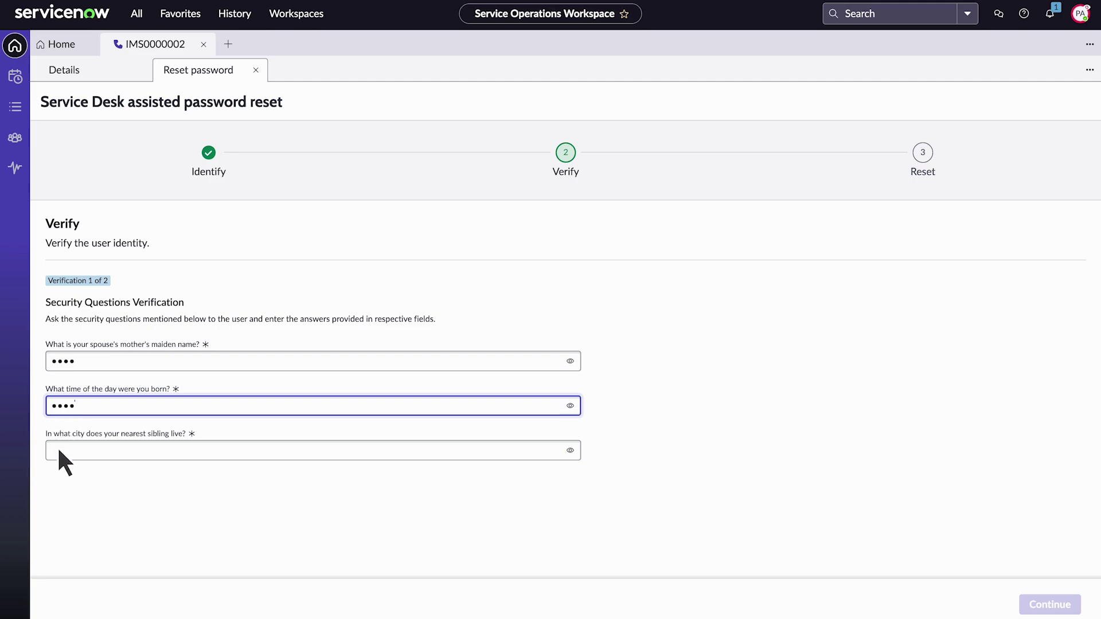
{"action": "left_click", "coordinate": [59, 450]}
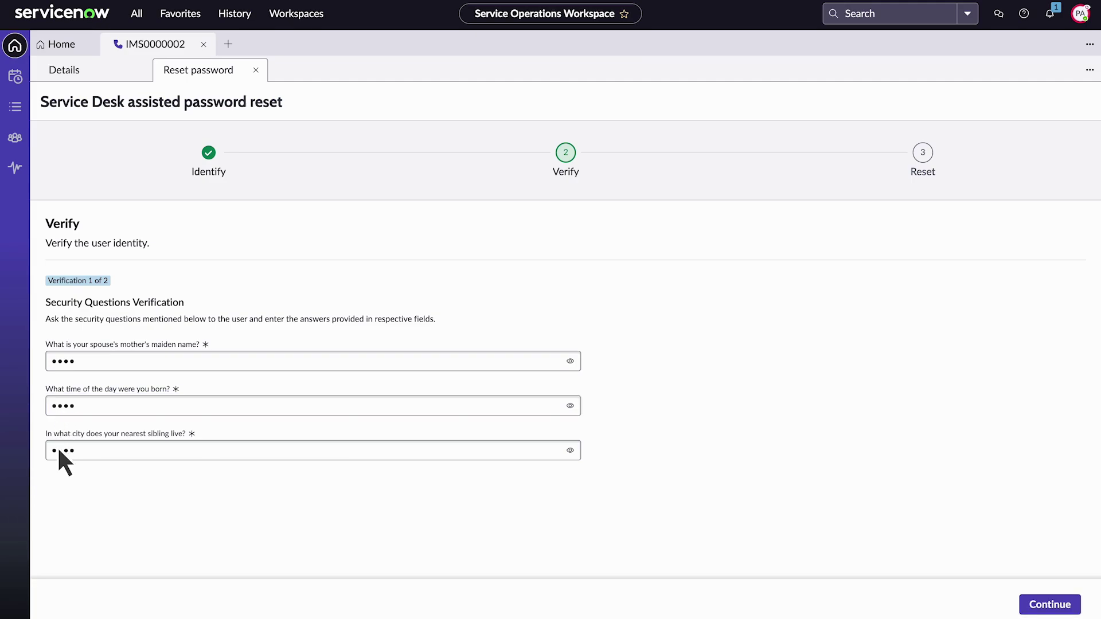
{"action": "left_click", "coordinate": [1046, 604]}
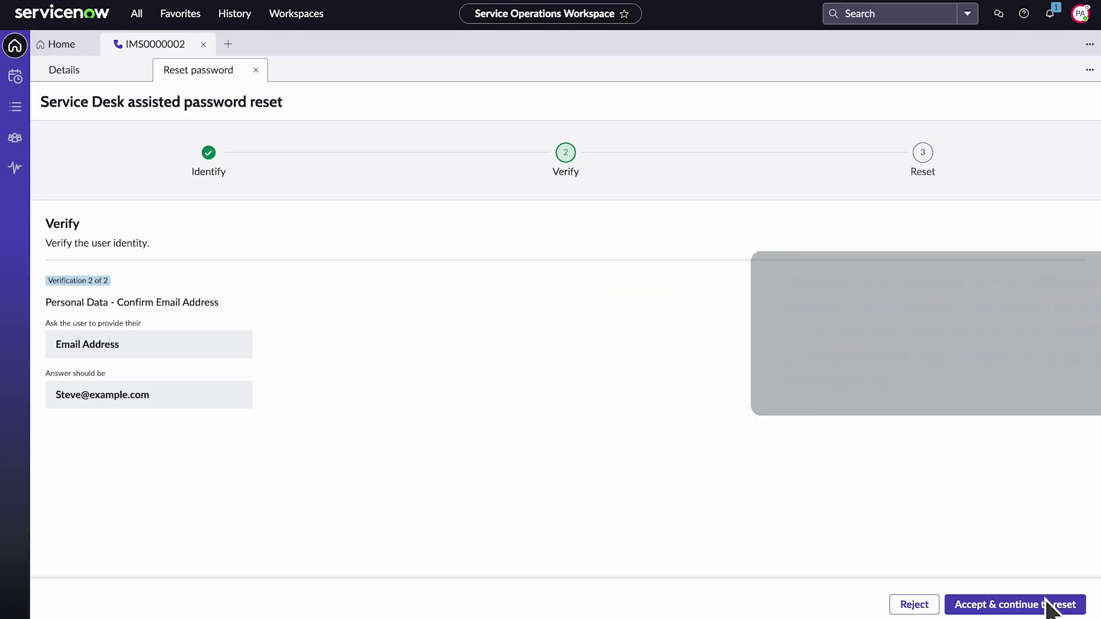
Accept the confirmed email address and proceed to the Reset step
{"action": "left_click", "coordinate": [1046, 602]}
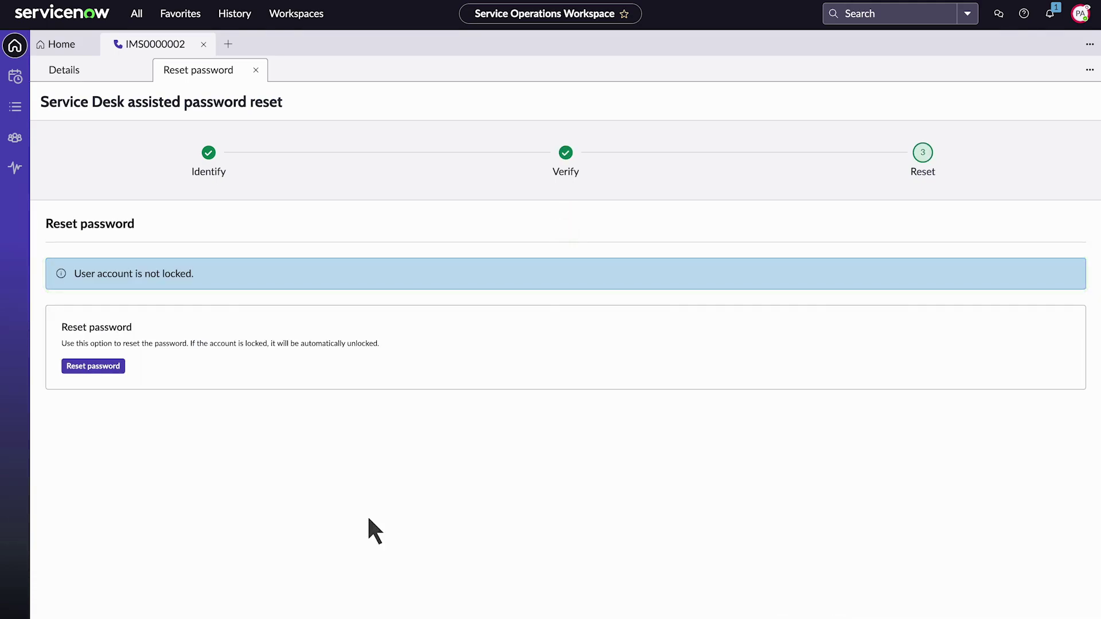
Reset the caller's password and reveal the new temporary password with its phonetic reading
{"action": "left_click", "coordinate": [96, 369]}
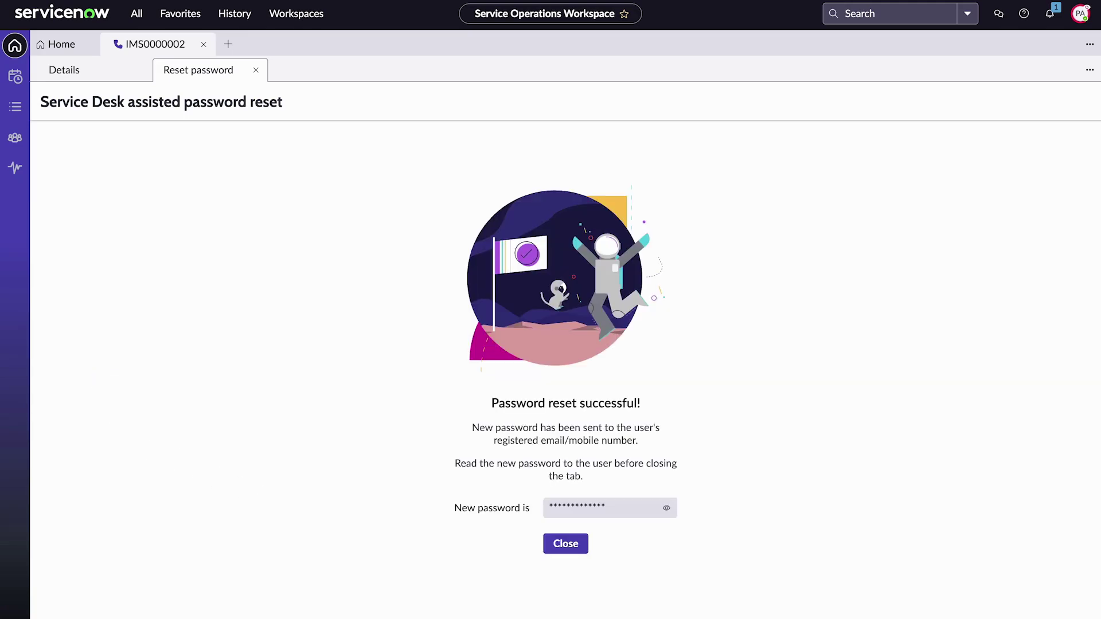
{"action": "key", "text": "Tab"}
{"action": "key", "text": "Return"}
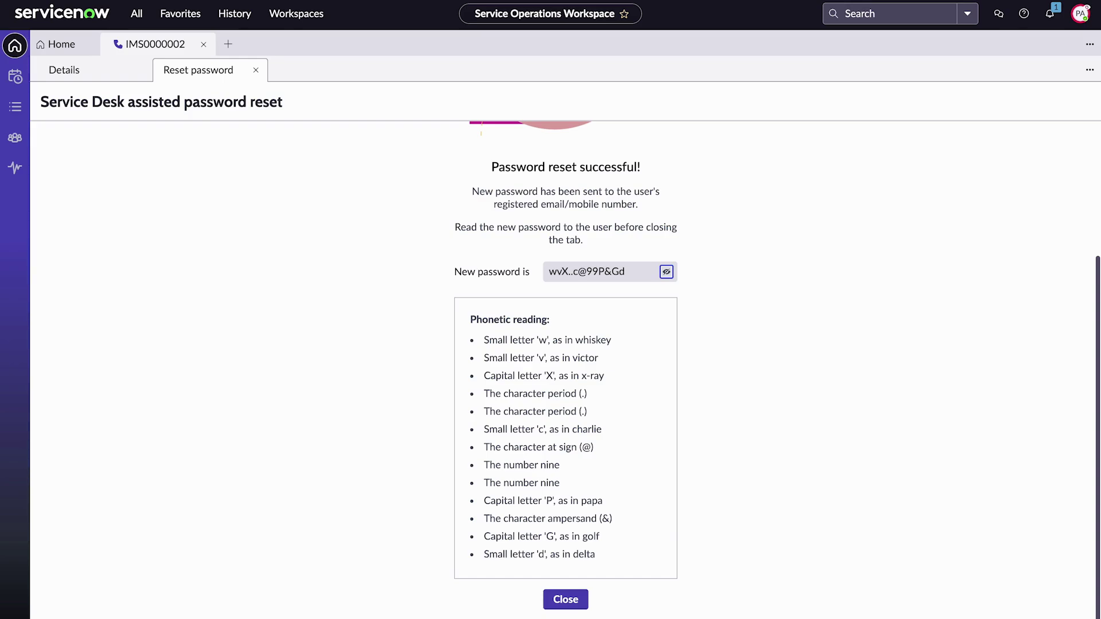
Close the reset results, confirming the password was read to the user
{"action": "left_click", "coordinate": [565, 598]}
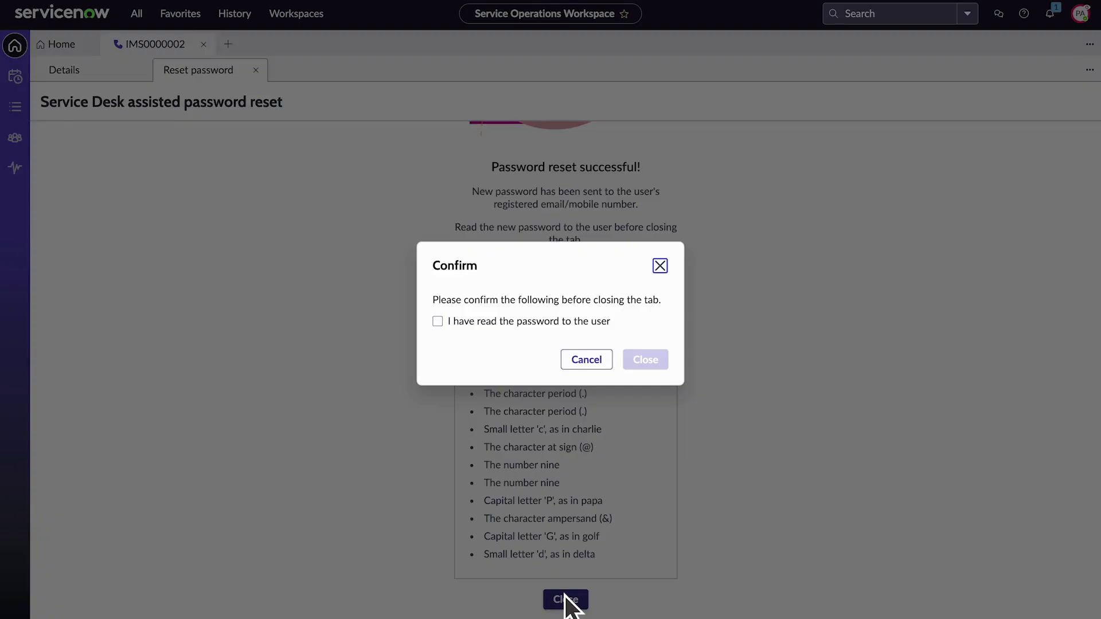
{"action": "left_click", "coordinate": [439, 322]}
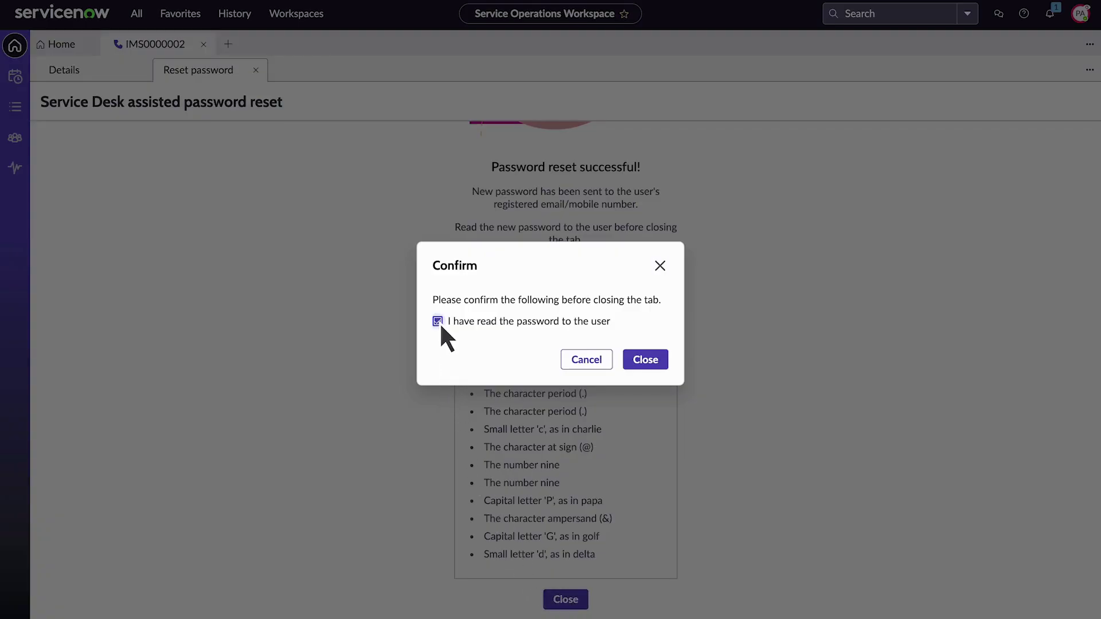
{"action": "left_click", "coordinate": [646, 360]}
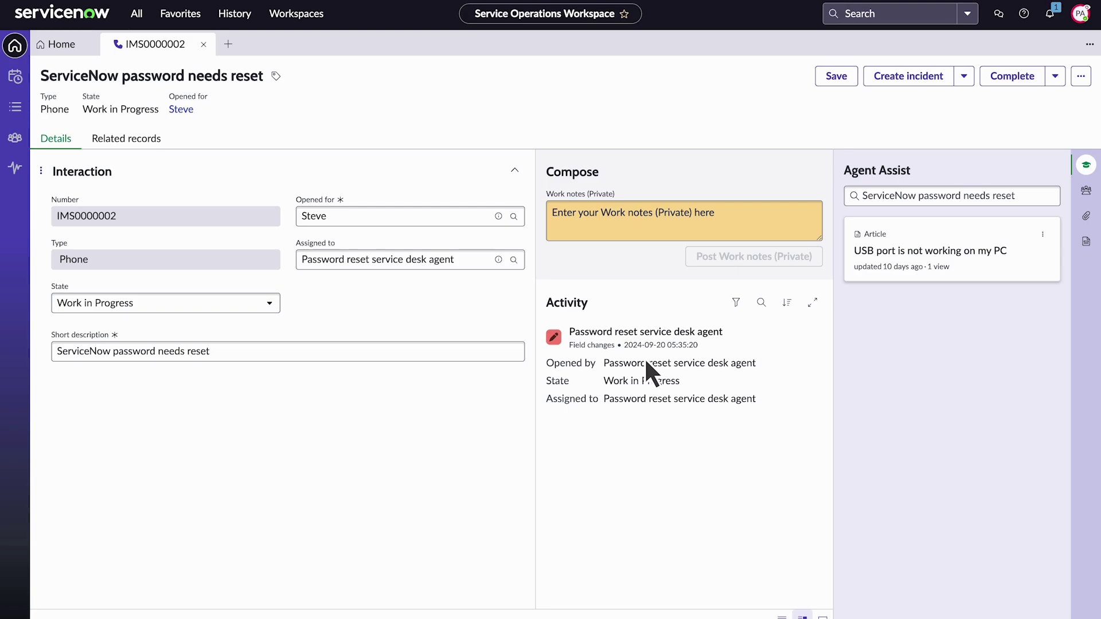
Set the interaction State to Closed Complete and save it
{"action": "left_click", "coordinate": [269, 304]}
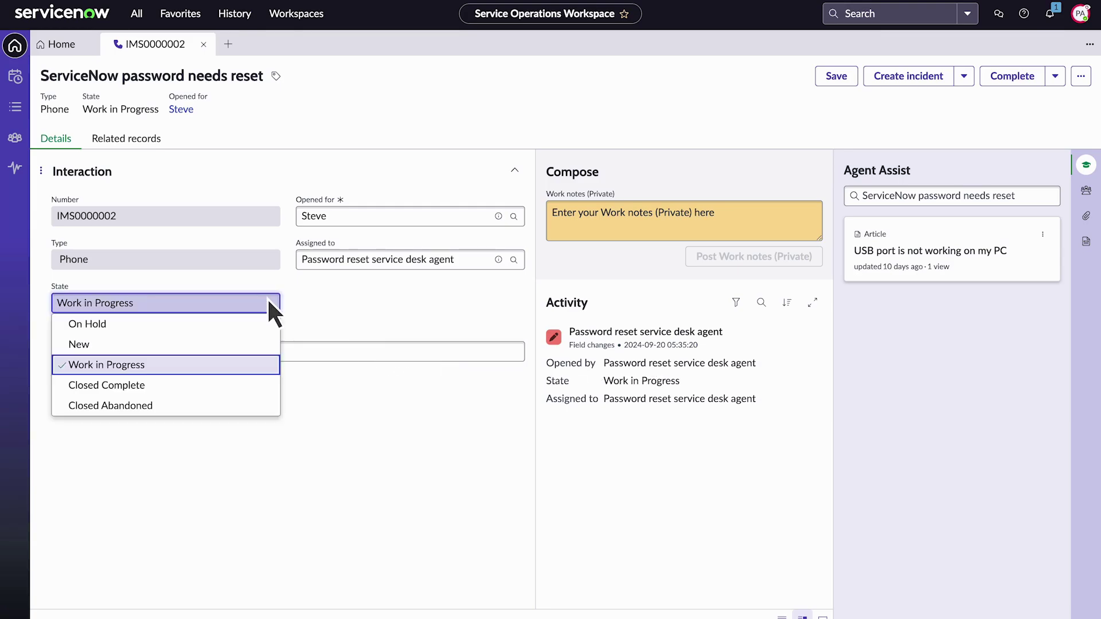
{"action": "left_click", "coordinate": [131, 385]}
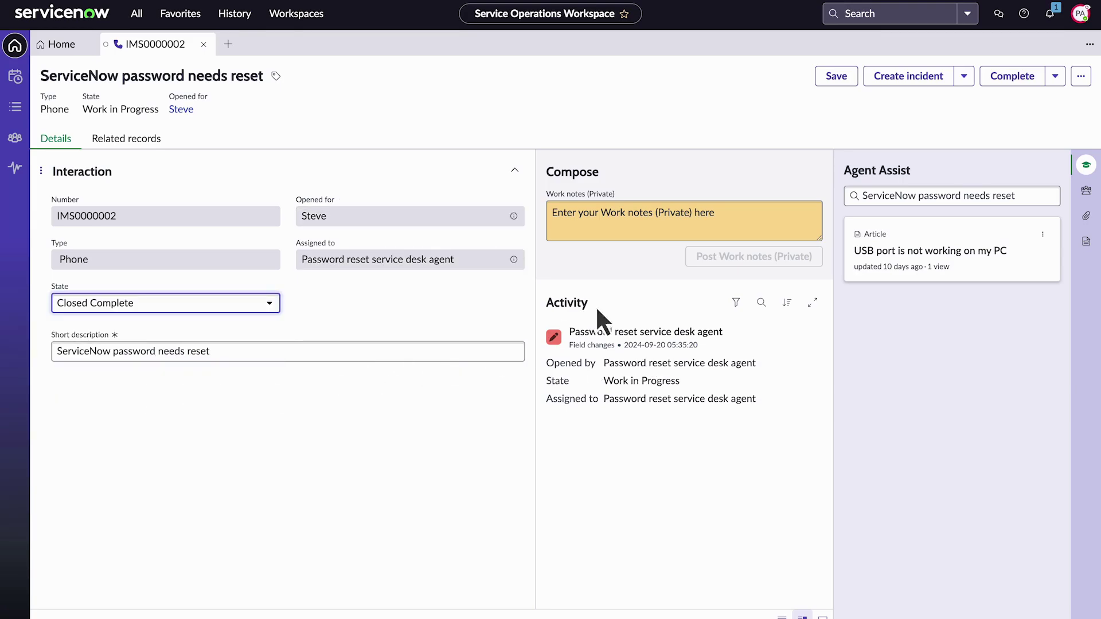
{"action": "left_click", "coordinate": [837, 76]}
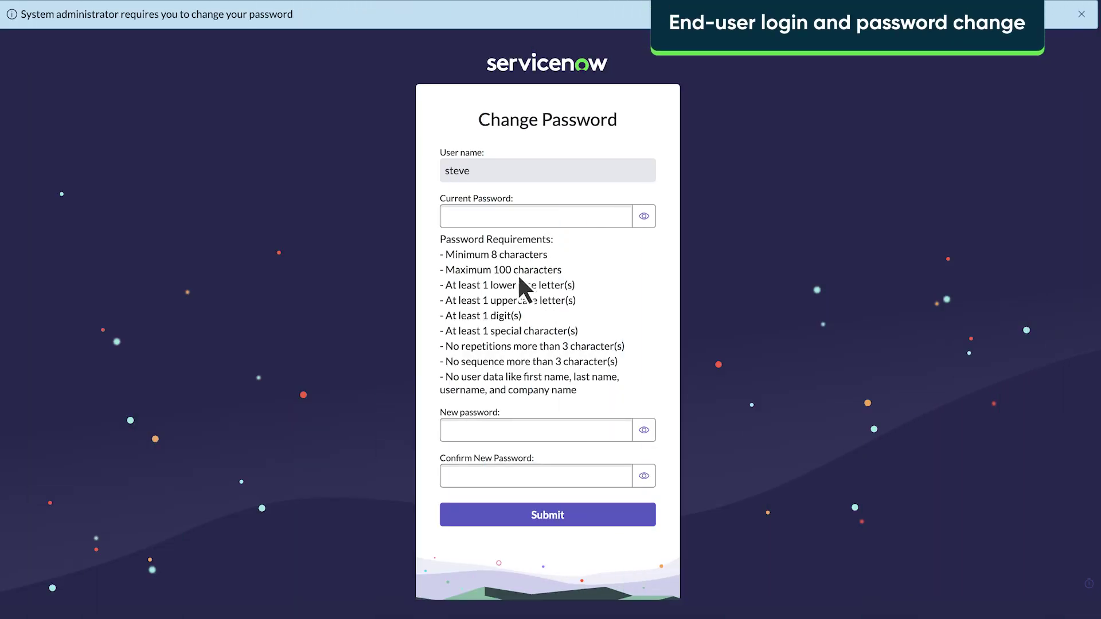
Paste the temporary password as Current Password and enter the chosen new password in both new password fields
{"action": "left_click", "coordinate": [448, 212]}
{"action": "key", "text": "ctrl+v"}
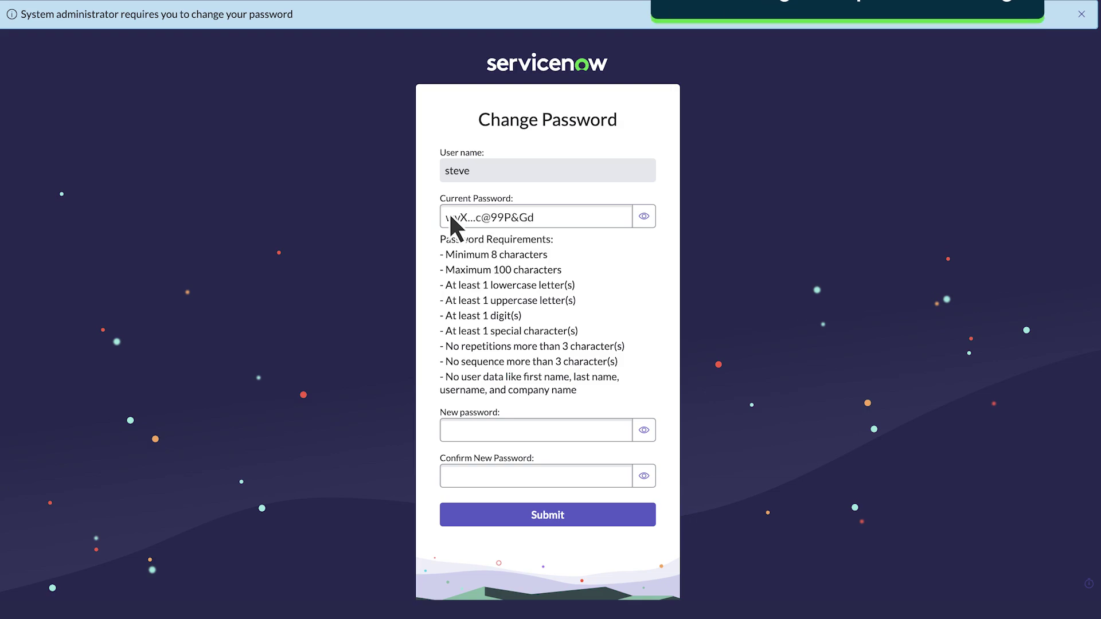
{"action": "left_click", "coordinate": [449, 430]}
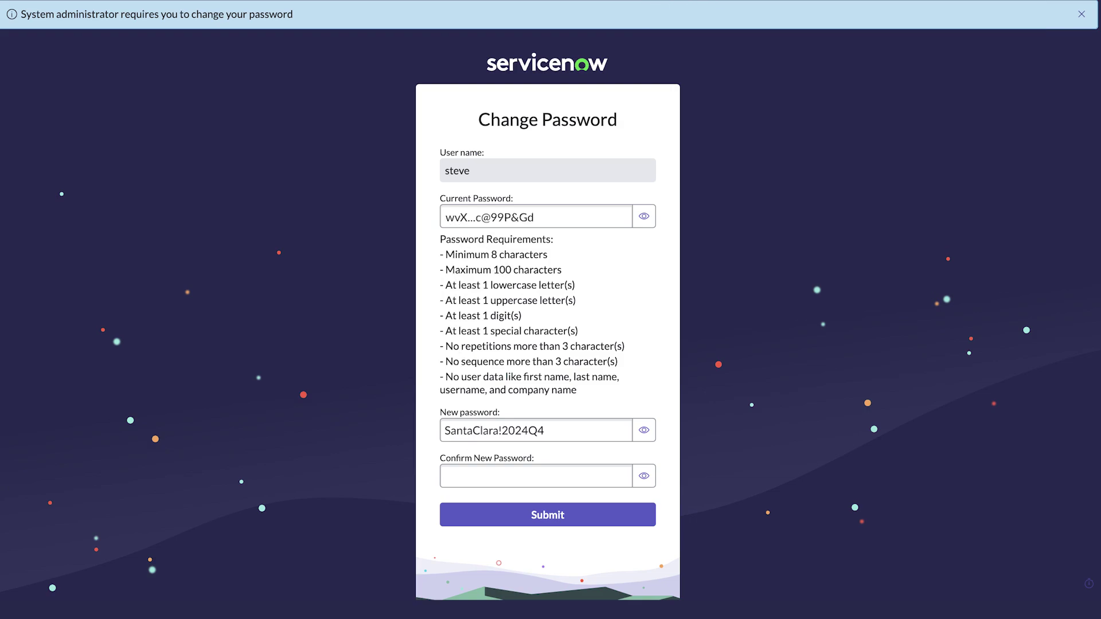
{"action": "left_click", "coordinate": [449, 476]}
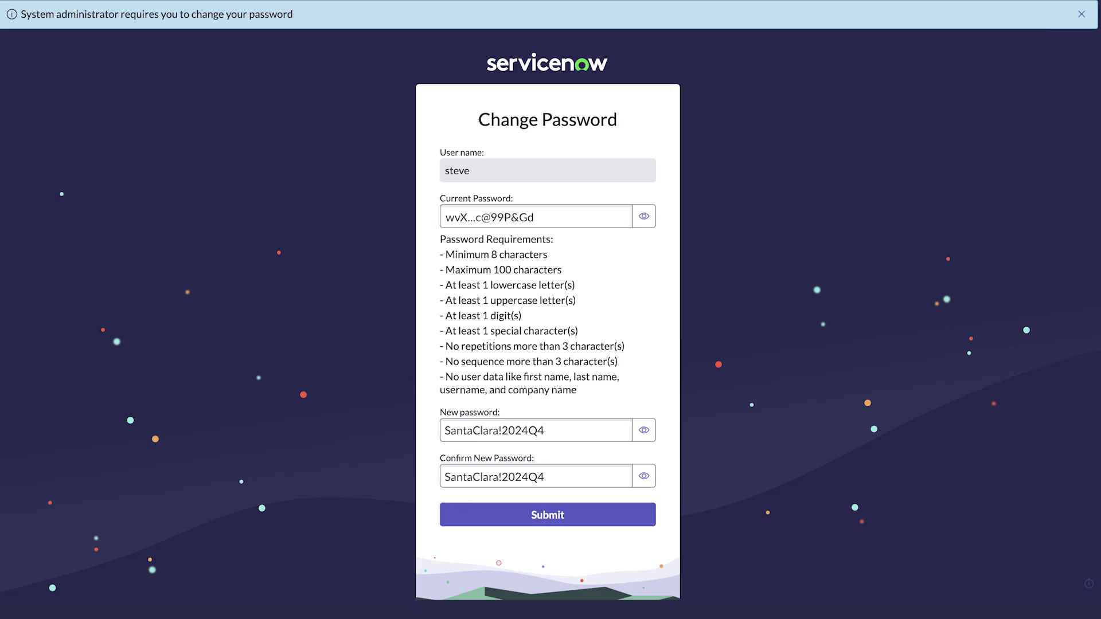